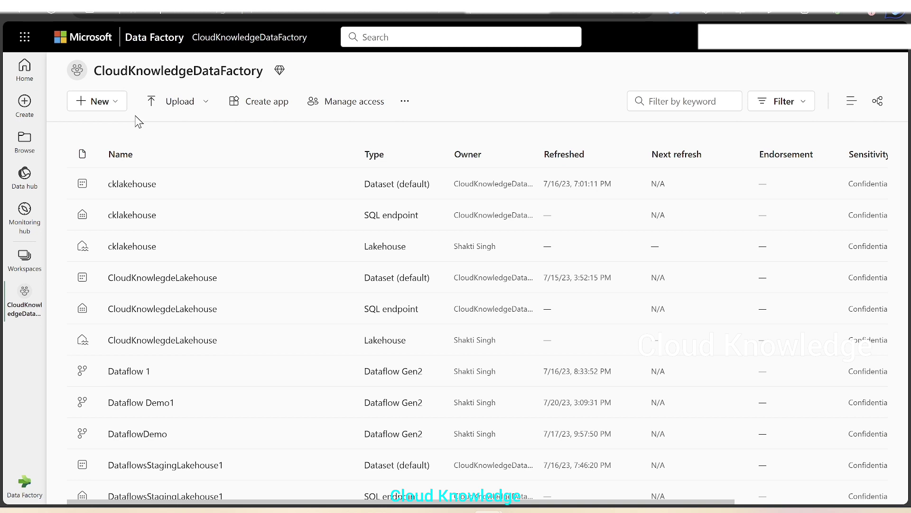
Create a new data pipeline, renaming pipeline1 to pipelineCopyAssistant.
left_click(108, 105)
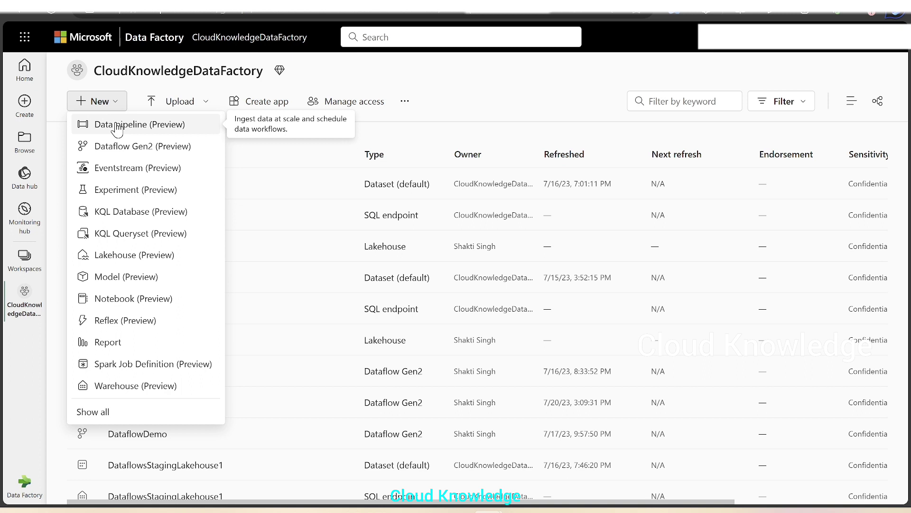
left_click(118, 125)
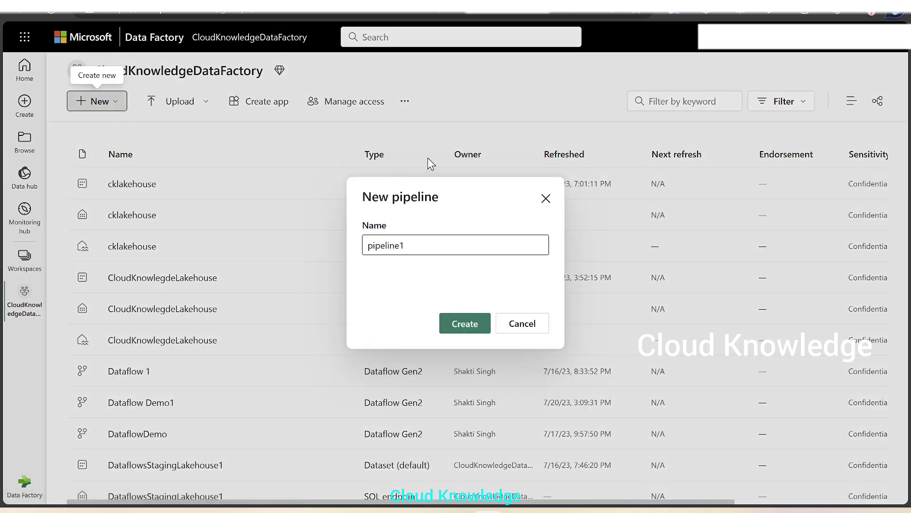
left_click(430, 241)
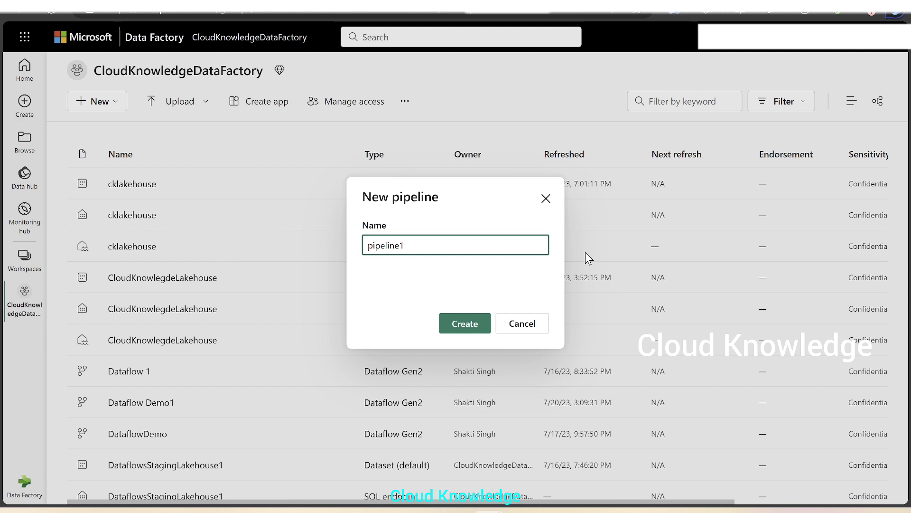
key("BackSpace")
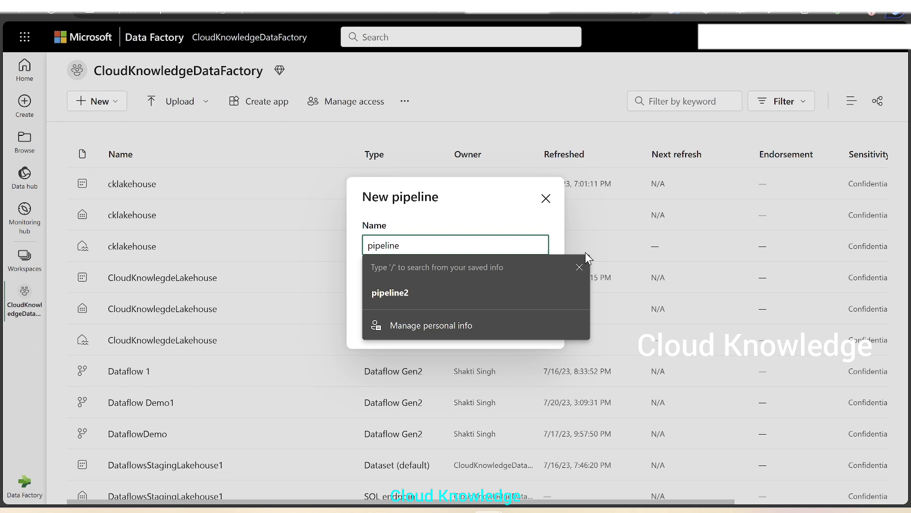
type("CopyA")
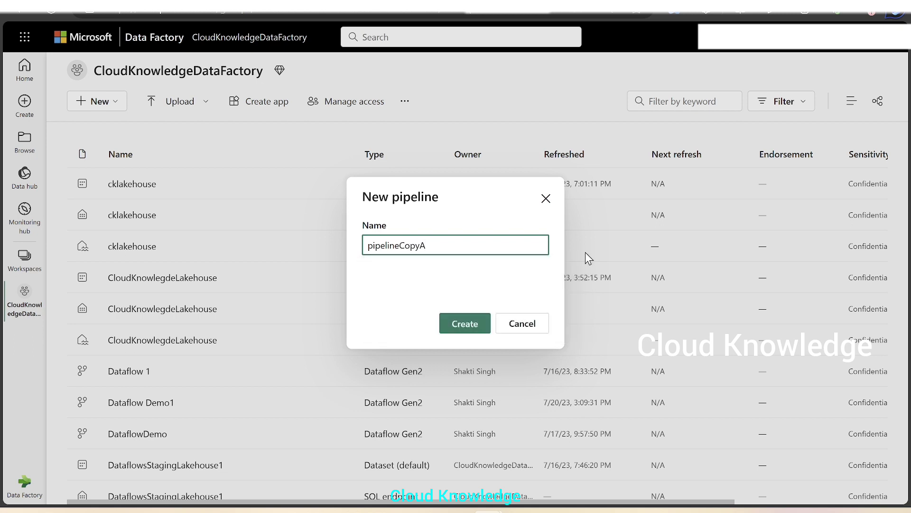
type("ssistant")
left_click(472, 329)
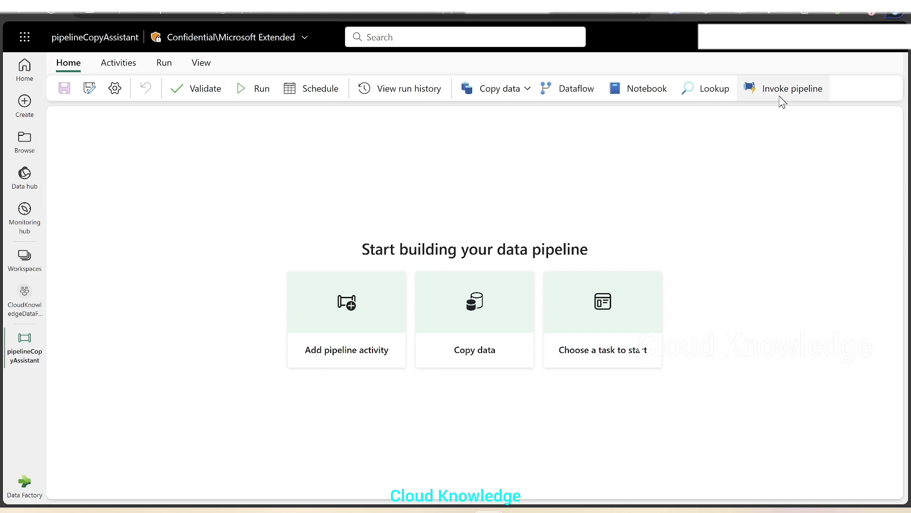
Open the Copy data dropdown in the pipeline's Home ribbon.
left_click(526, 92)
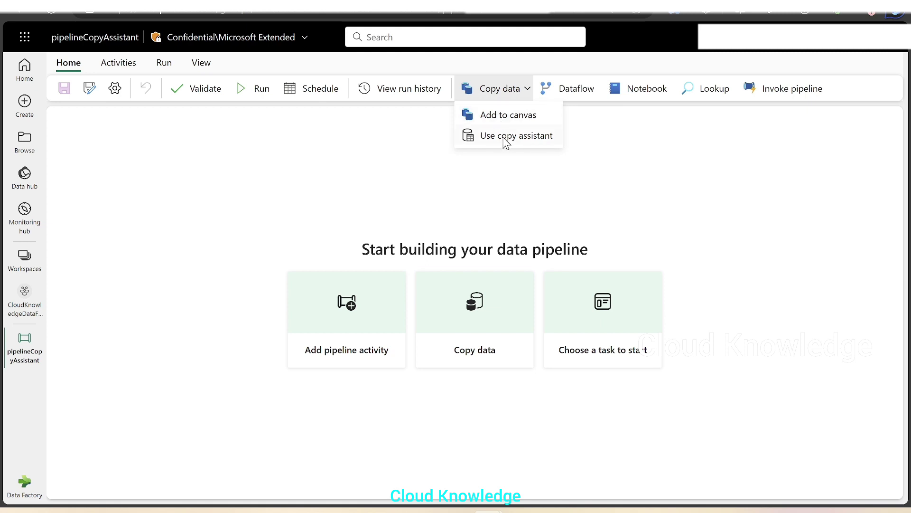
Launch the copy assistant and pick the Diabetes sample dataset as the source.
left_click(505, 137)
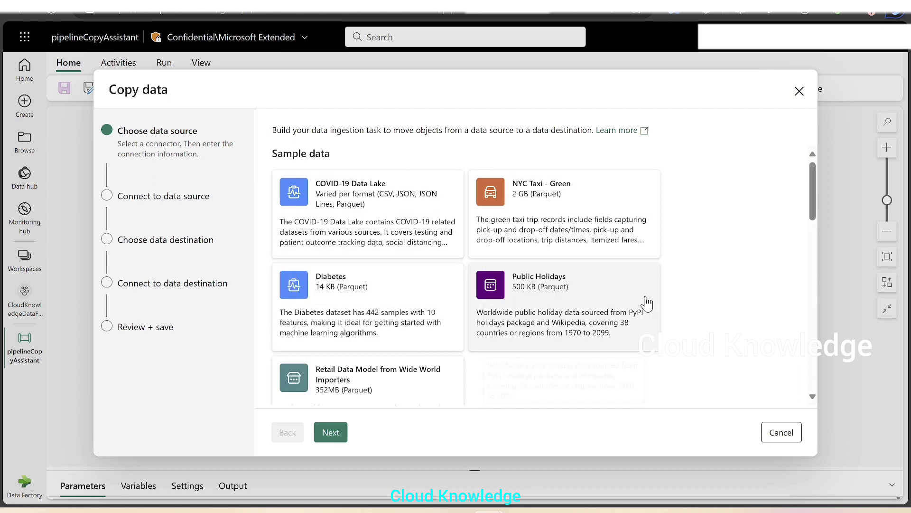
scroll(725, 282, "down", 5)
scroll(396, 312, "down", 2)
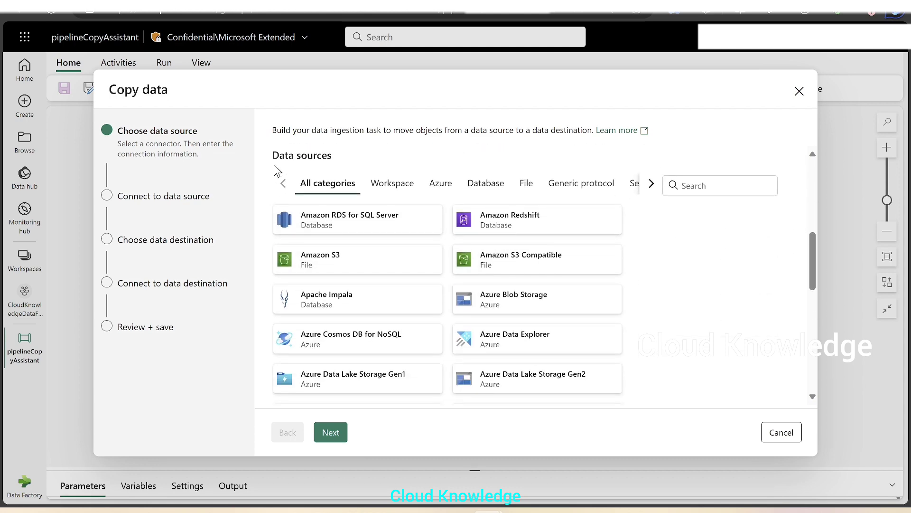
scroll(584, 322, "down", 1)
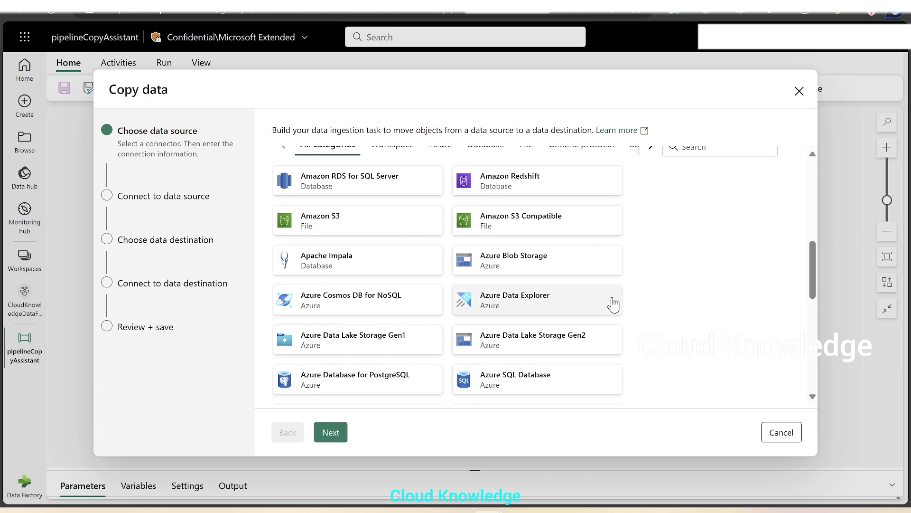
scroll(664, 299, "up", 1)
scroll(664, 299, "down", 3)
scroll(665, 299, "down", 5)
scroll(664, 299, "up", 10)
scroll(665, 299, "up", 2)
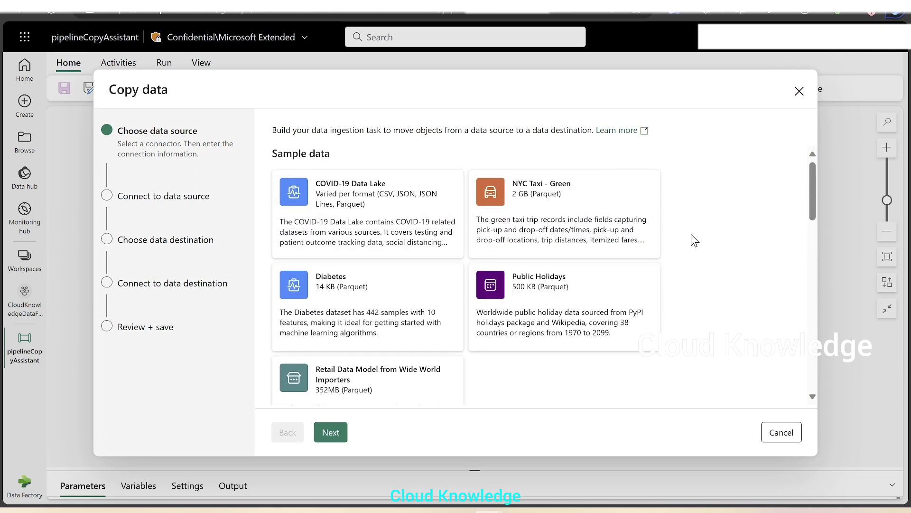
left_click(371, 308)
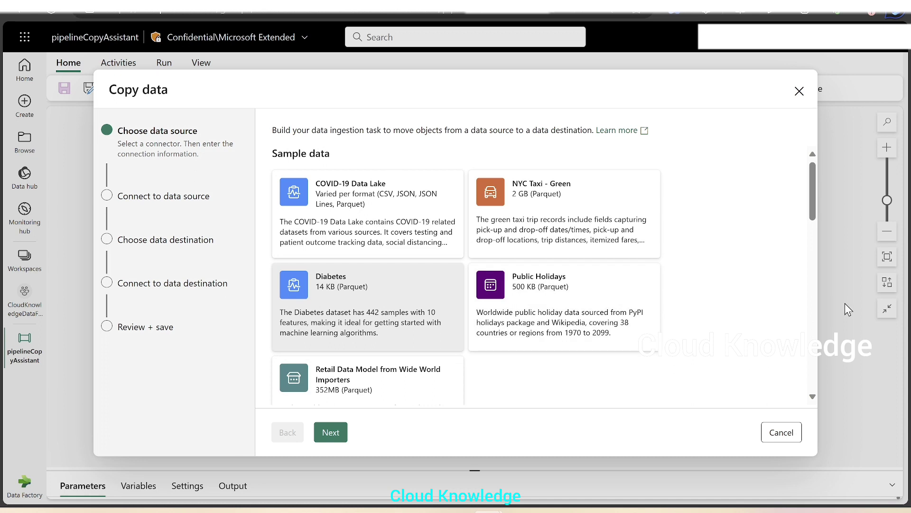
Move past the Diabetes data preview to the next assistant step.
left_click(331, 432)
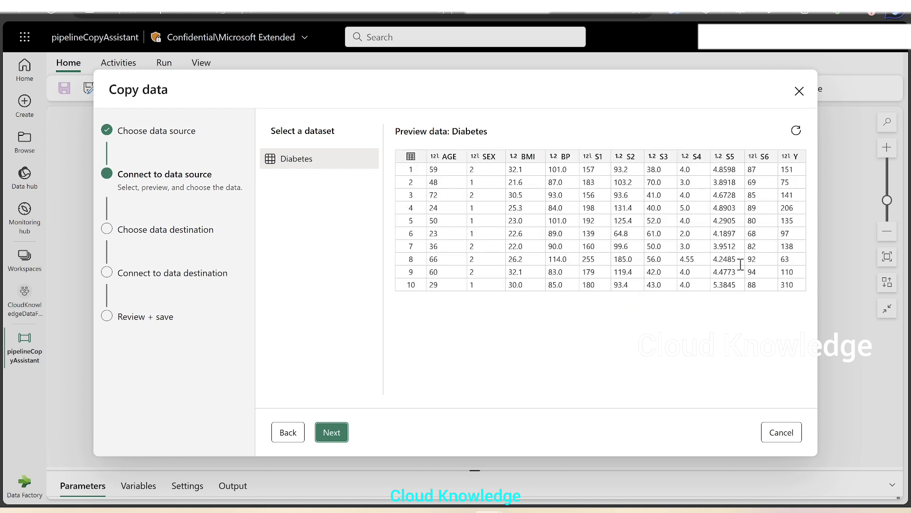
Choose the existing workspace Lakehouse cklakehouse as the copy destination.
left_click(327, 434)
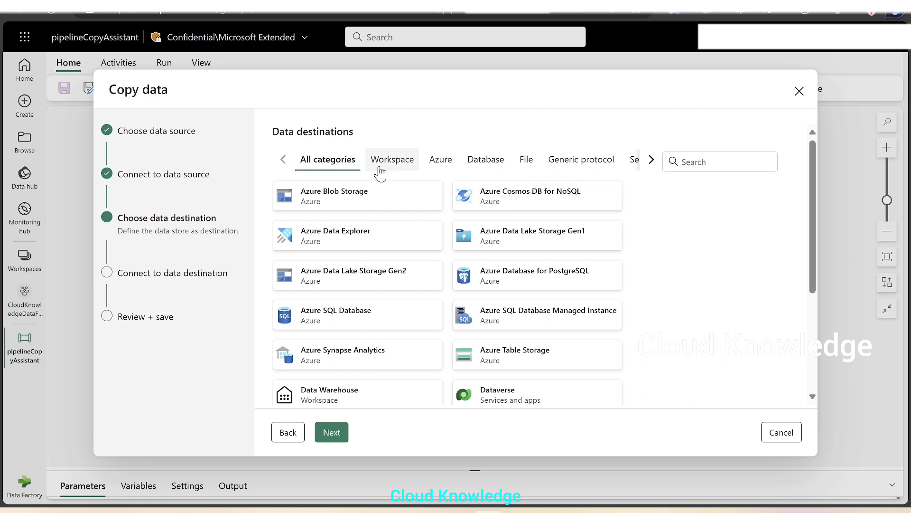
left_click(397, 165)
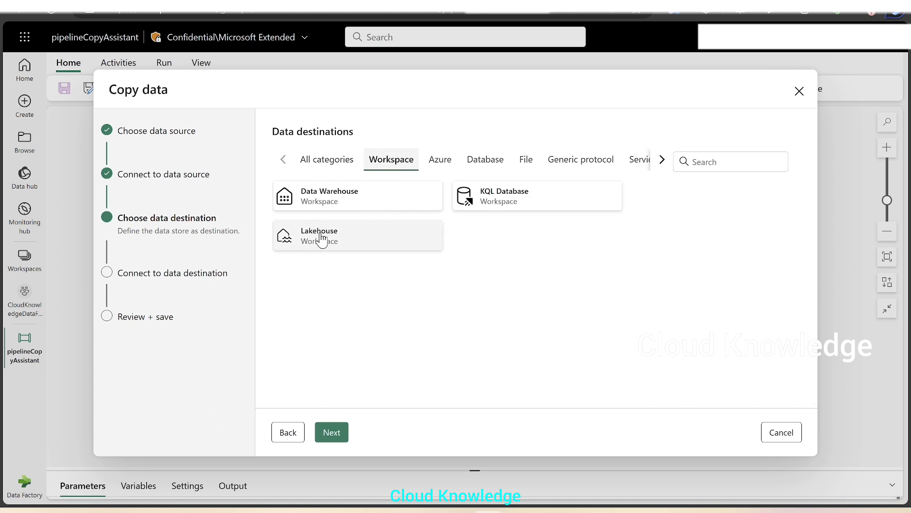
left_click(341, 244)
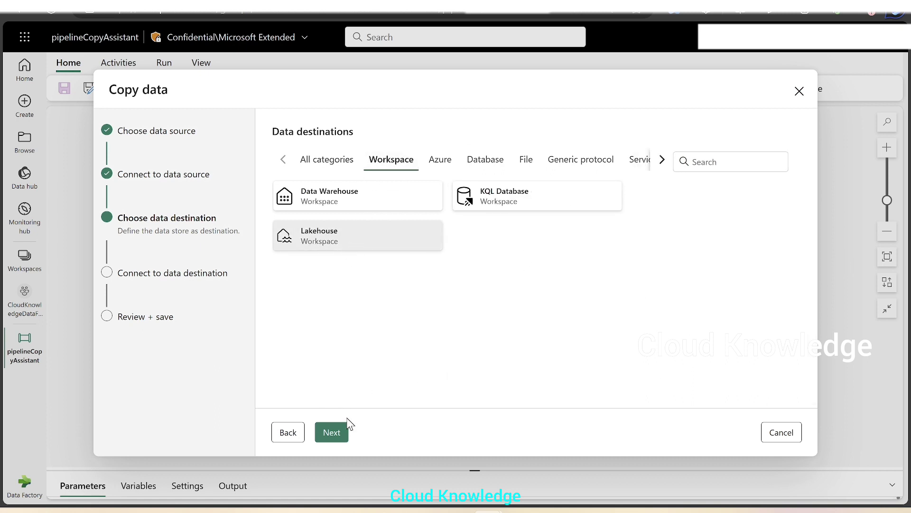
left_click(340, 433)
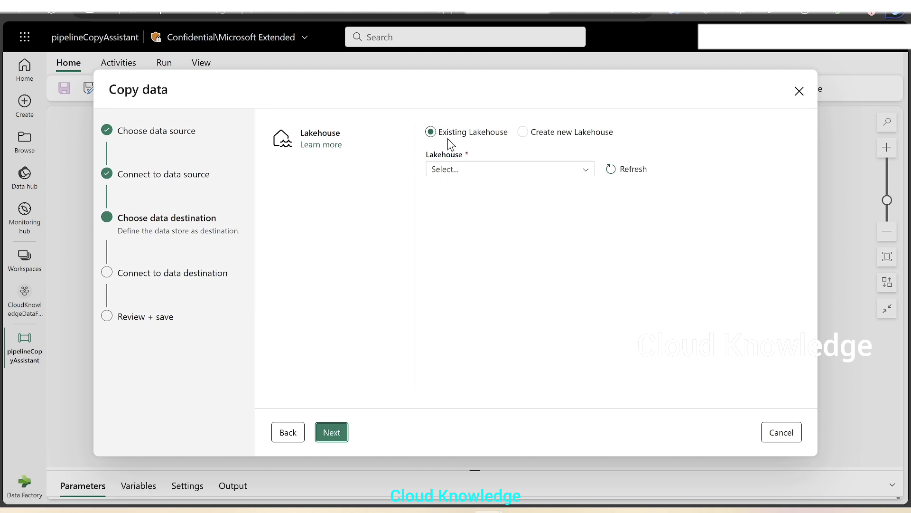
left_click(566, 171)
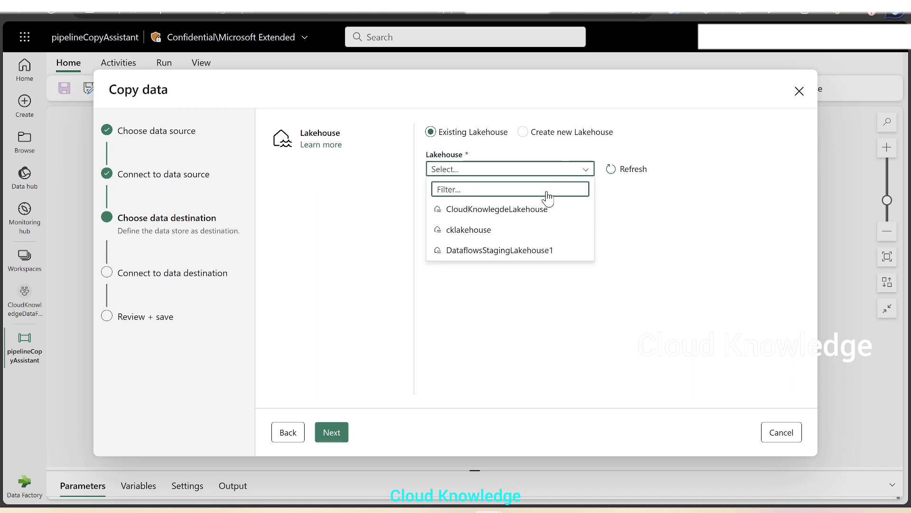
left_click(524, 232)
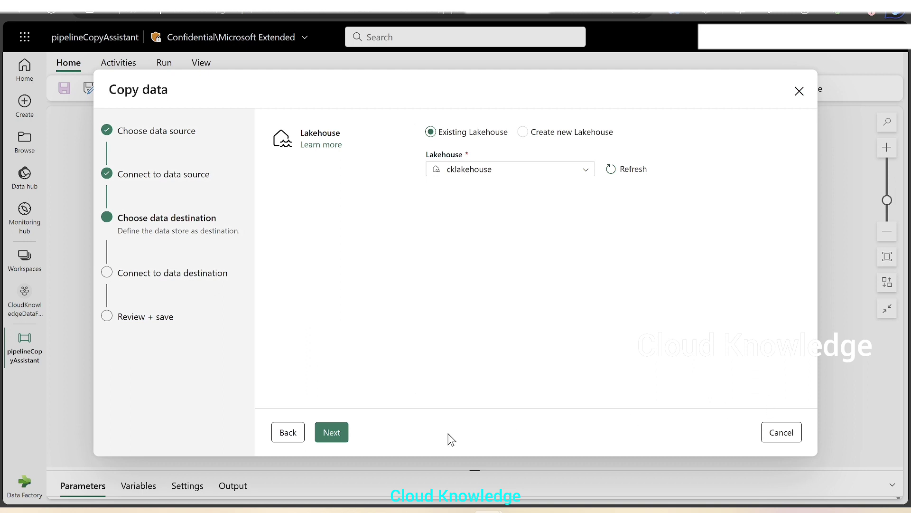
left_click(334, 432)
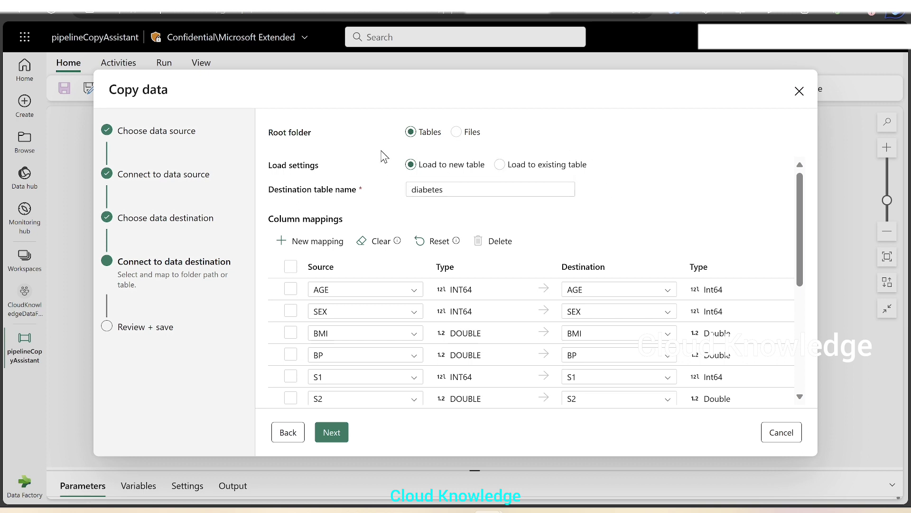
Rename the new destination table to diabetesSink and review the AGE-to-Y column mappings.
left_click(482, 189)
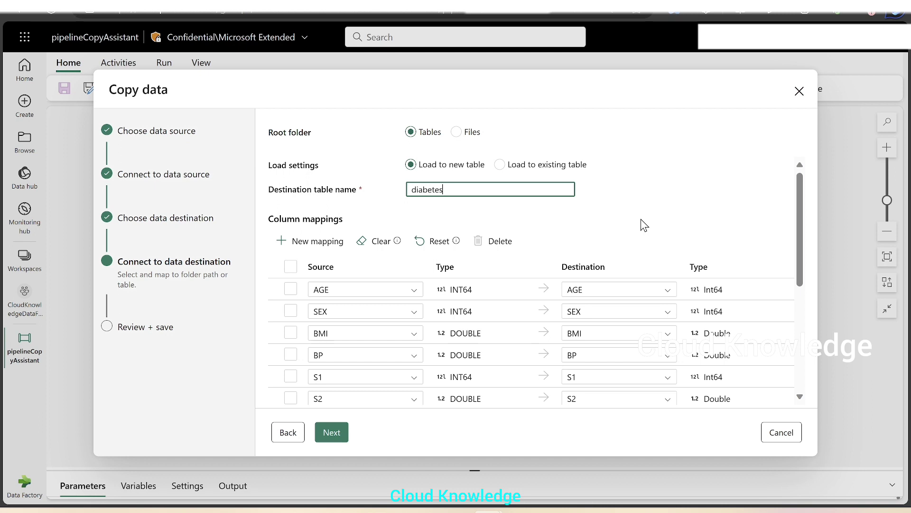
type("Sink")
left_click(451, 247)
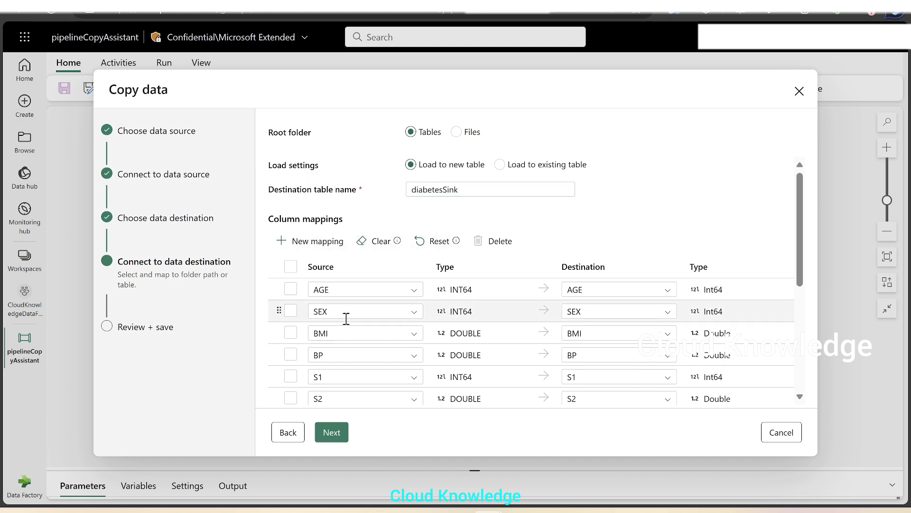
scroll(605, 277, "down", 4)
scroll(631, 349, "up", 5)
scroll(553, 219, "down", 2)
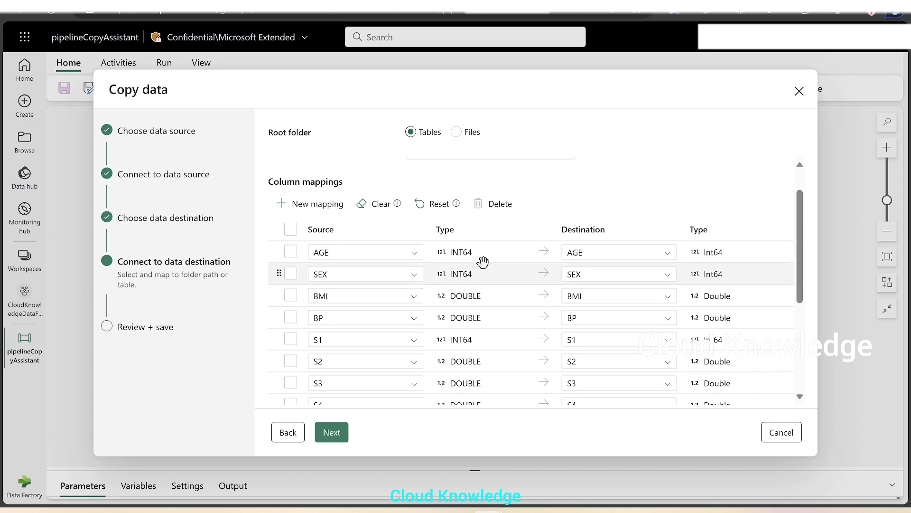
scroll(622, 293, "down", 2)
scroll(692, 291, "down", 3)
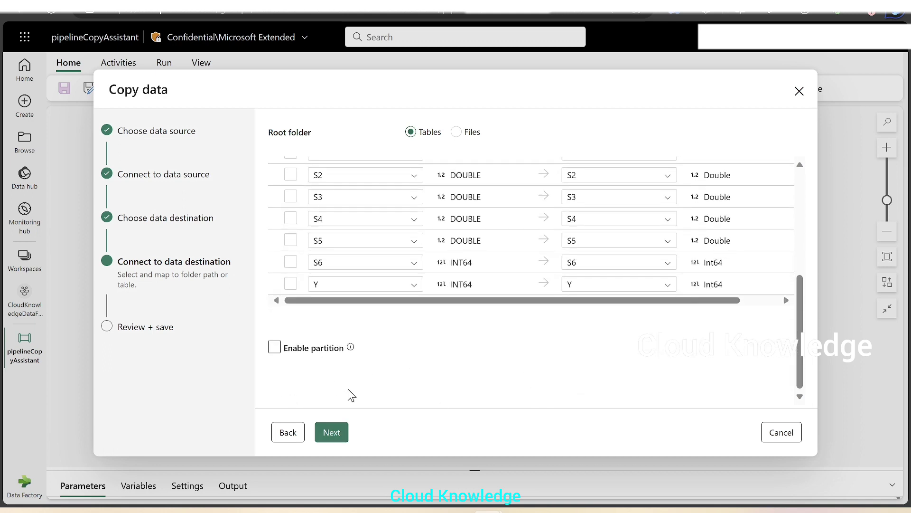
Review the copy summary, checking the cklakehouse destination with immediate transfer enabled.
left_click(331, 432)
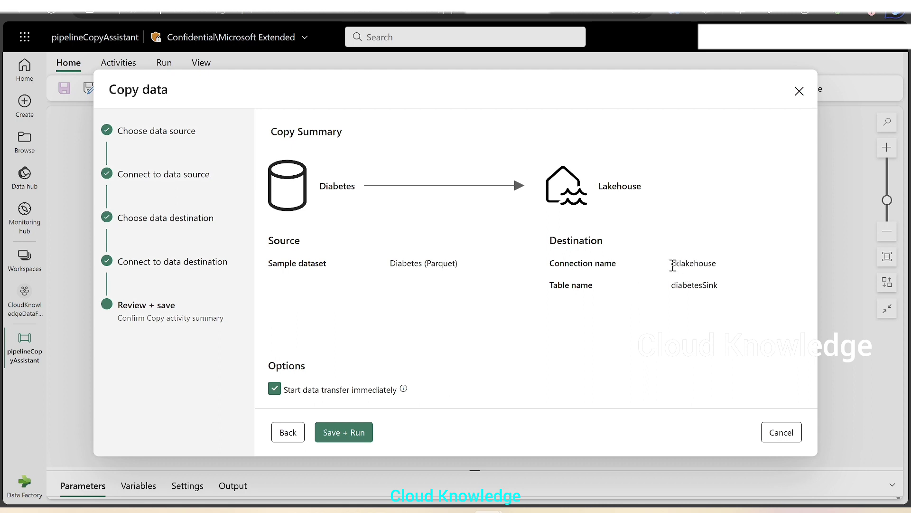
left_click_drag(673, 265, 752, 258)
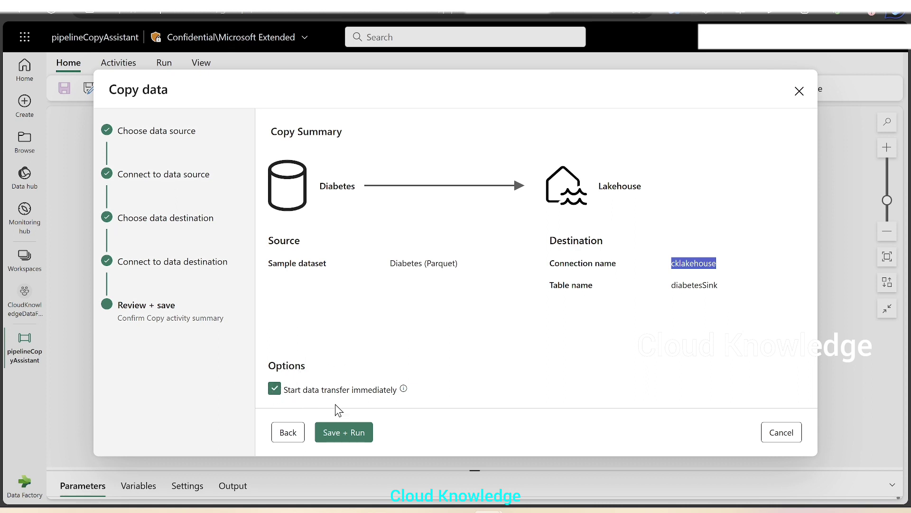
mouse_move(404, 388)
Save and run the pipeline, then refresh the enlarged Output panel until Copy_o0u succeeds.
left_click(352, 437)
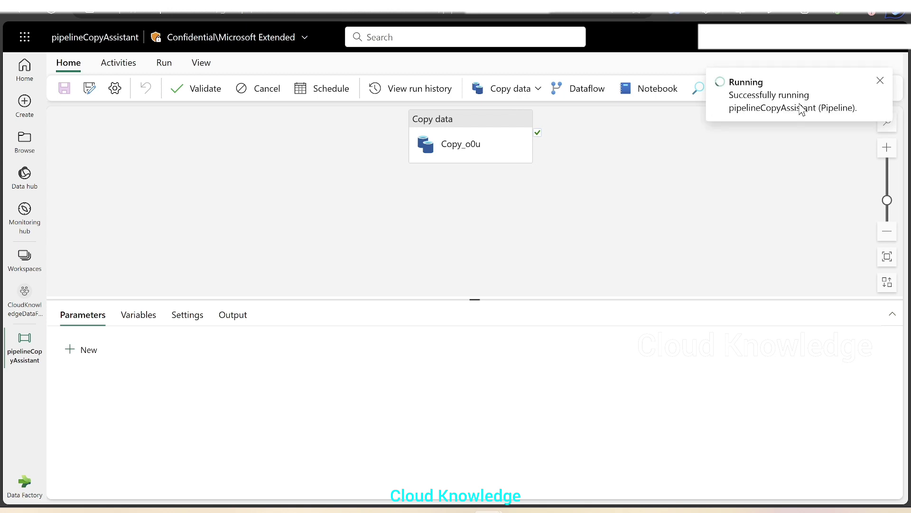
left_click(232, 317)
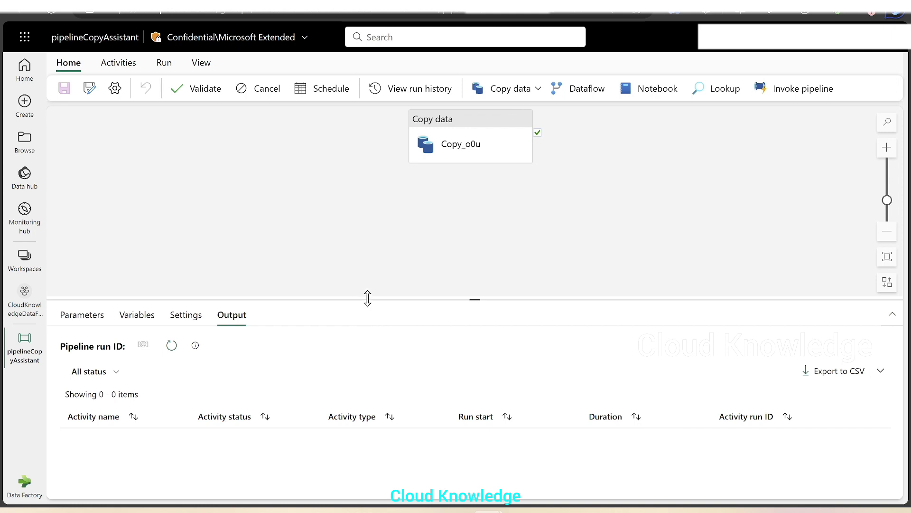
left_click_drag(366, 298, 393, 226)
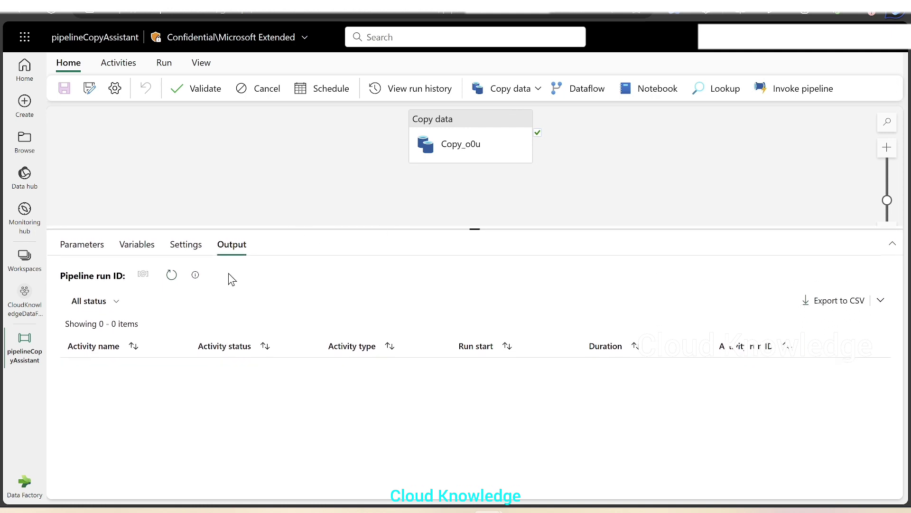
left_click(172, 275)
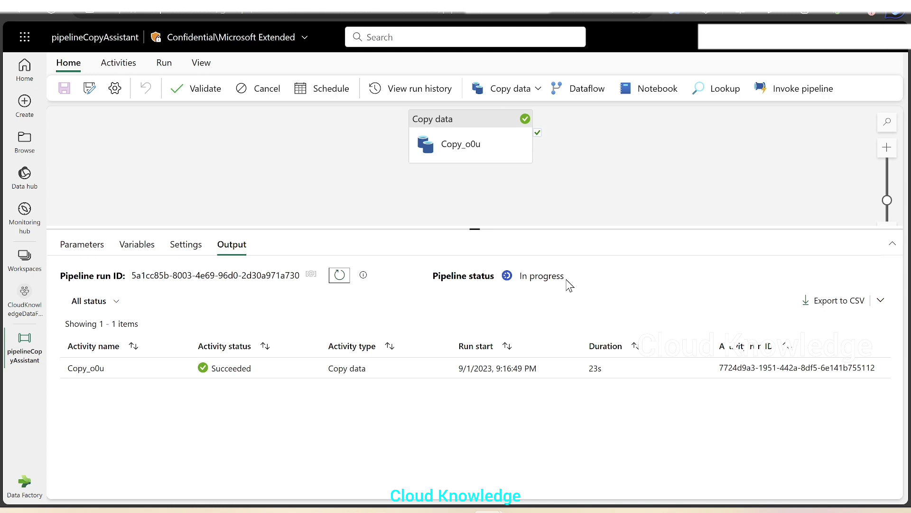
mouse_move(608, 375)
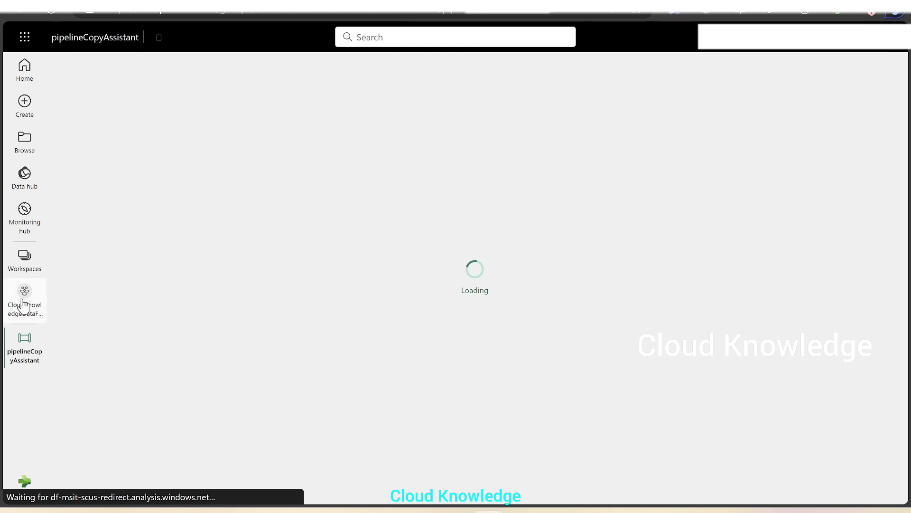
Open cklakehouse, refresh its Tables, and expand the new diabetes table's columns.
left_click(24, 306)
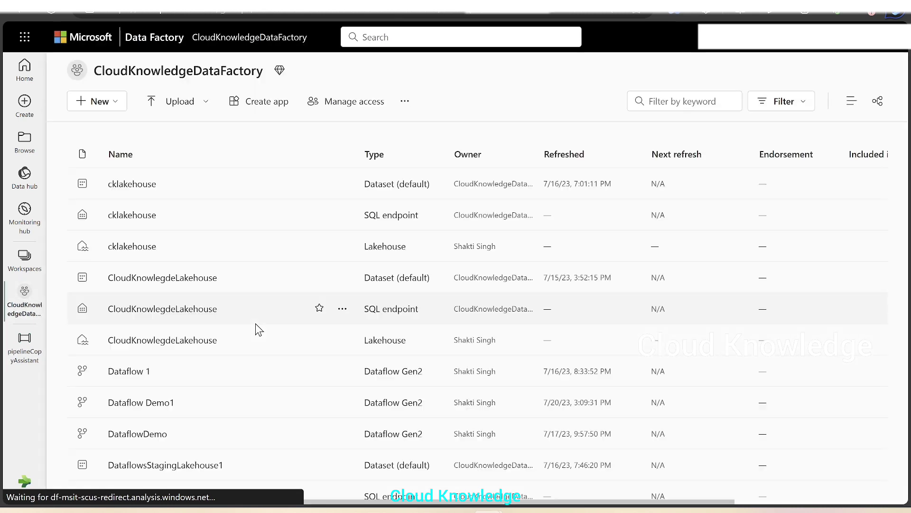
left_click(133, 246)
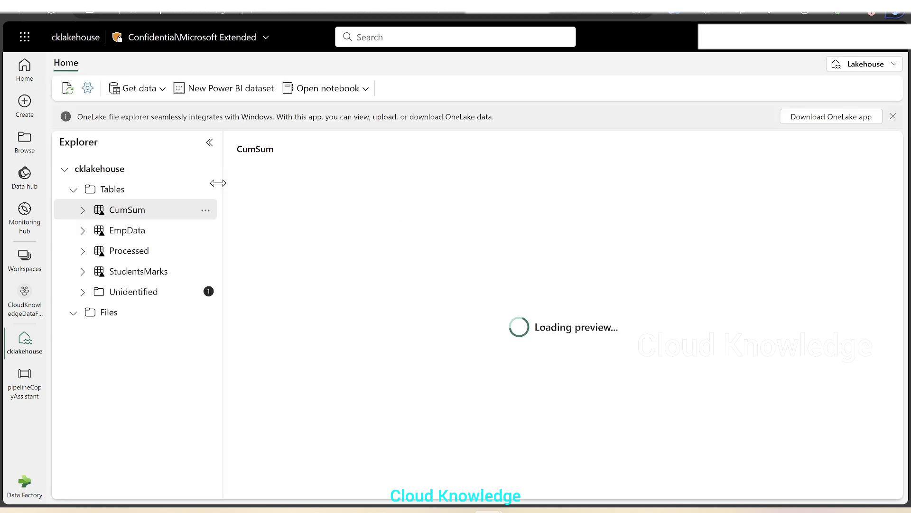
left_click(205, 191)
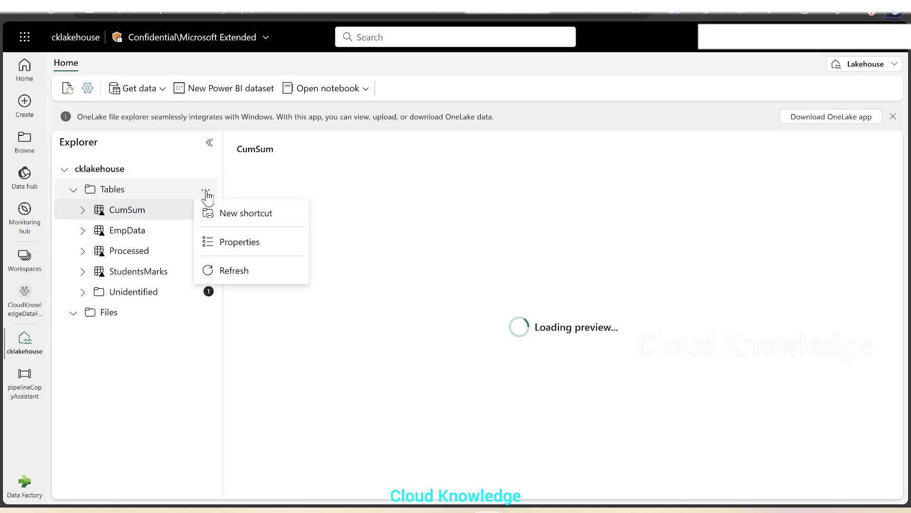
left_click(242, 274)
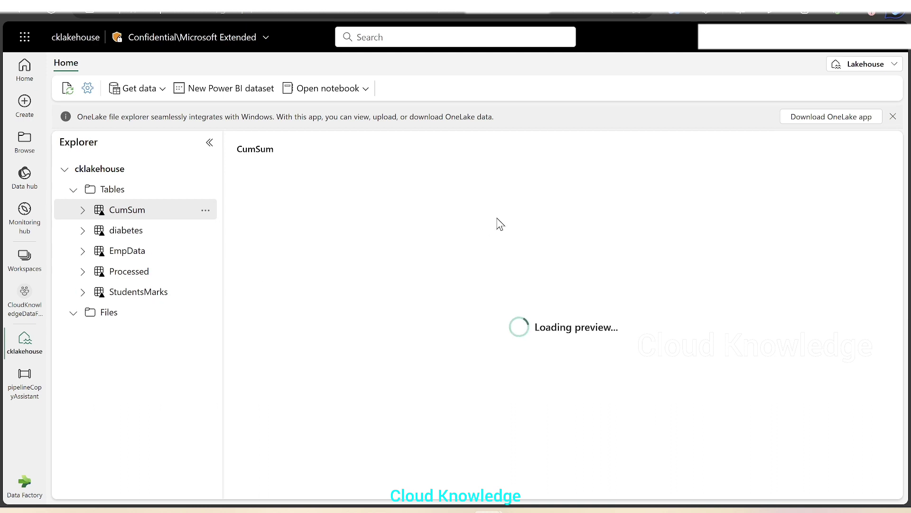
left_click(124, 234)
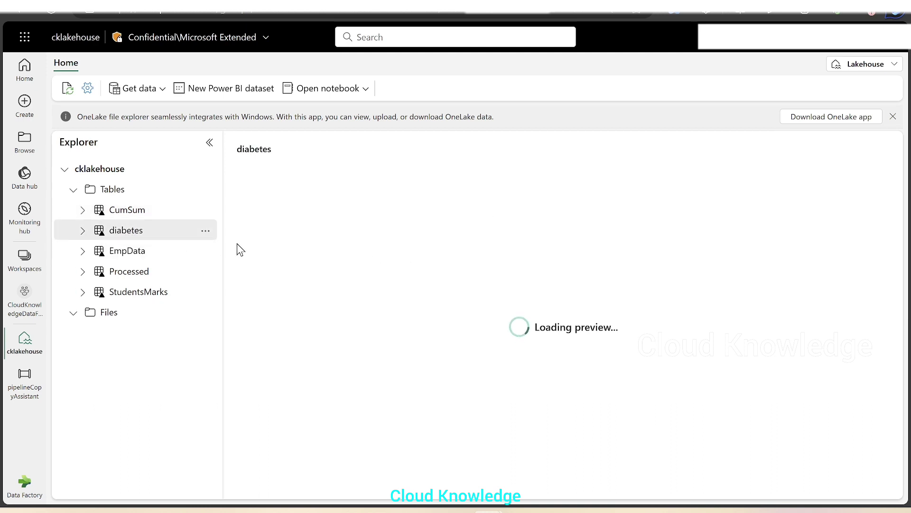
left_click(83, 231)
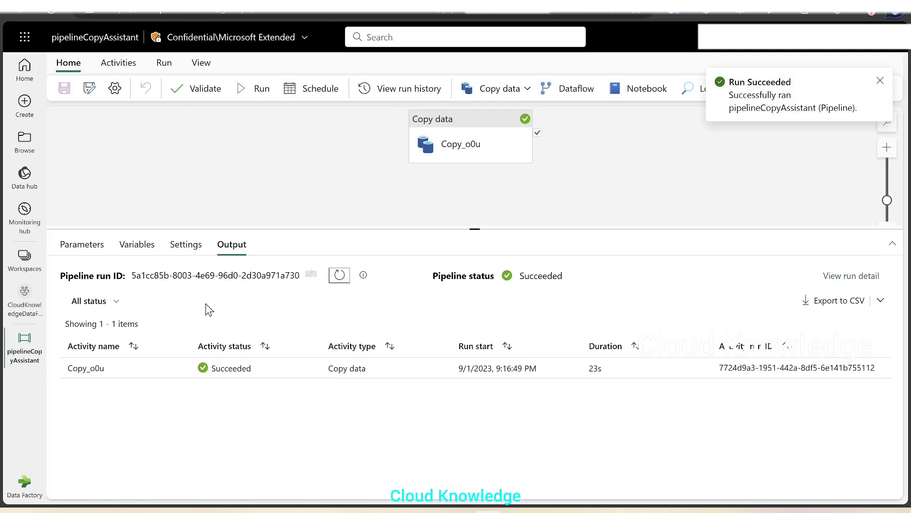
Inspect Copy_o0u's destination: Lakehouse cklakehouse, Tables root folder, table diabetes.
left_click(445, 142)
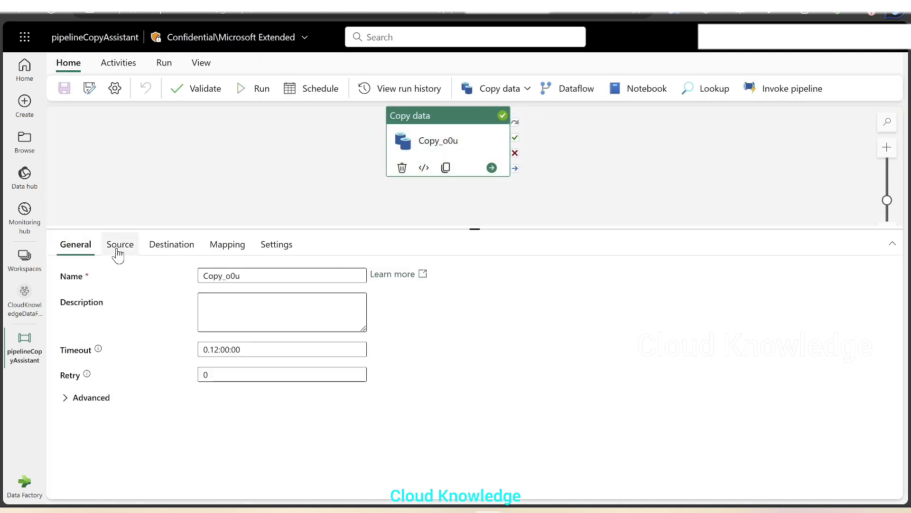
left_click(161, 246)
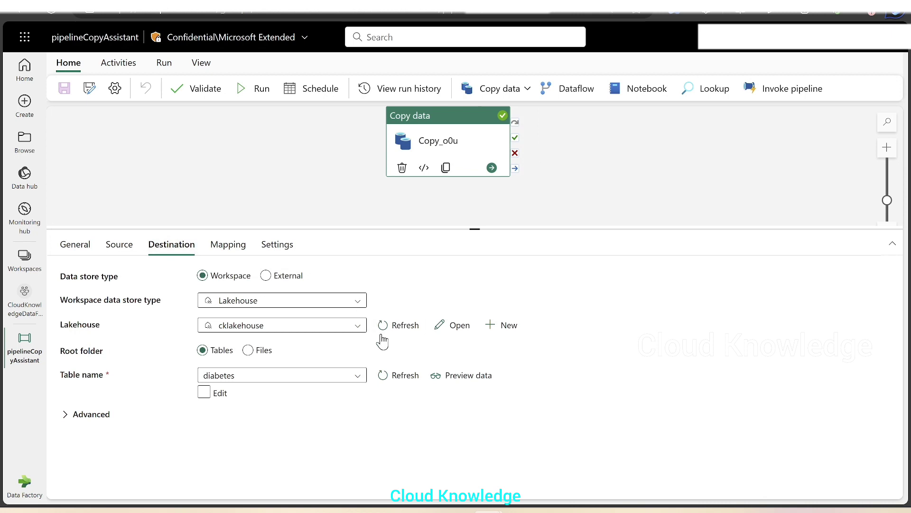
left_click(240, 379)
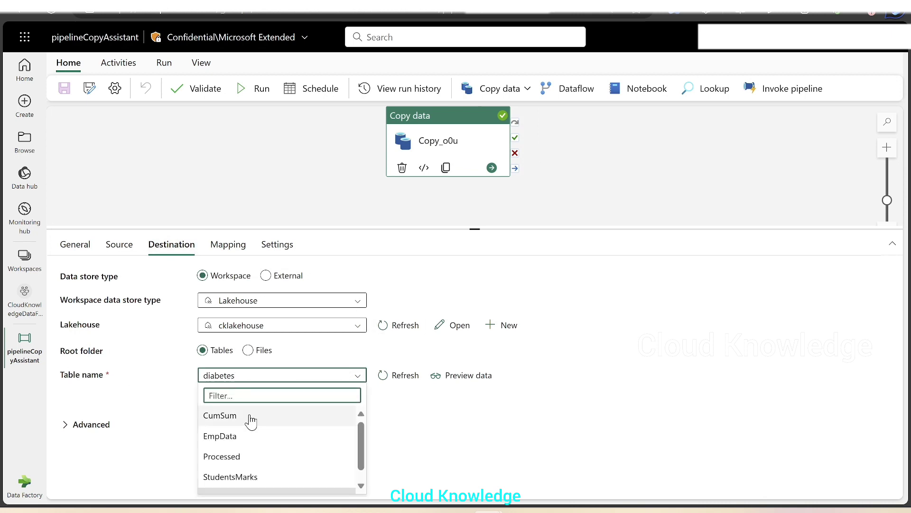
scroll(332, 458, "down", 1)
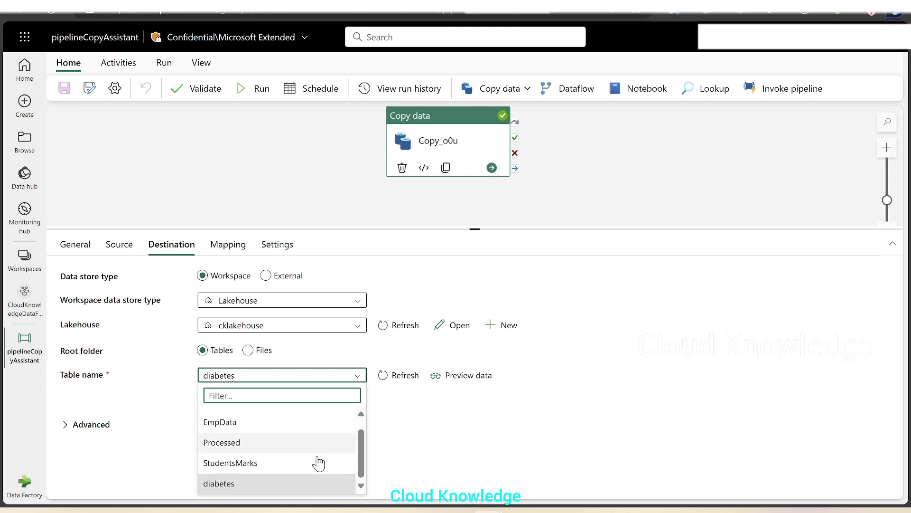
Close the table list and collapse the diabetes table's column list, leaving its 442-row preview.
left_click(586, 458)
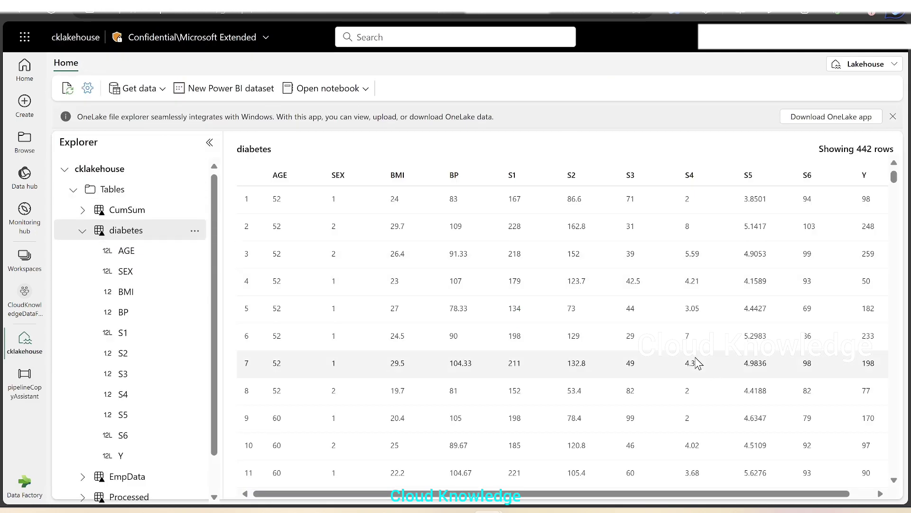
left_click(82, 231)
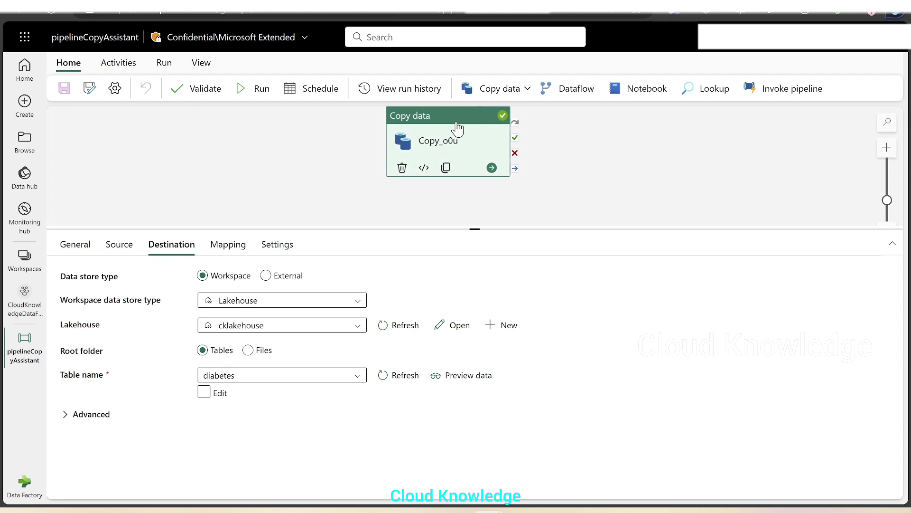
Delete the Copy_o0u activity and add a new Copy data activity to the canvas.
left_click_drag(457, 126, 195, 138)
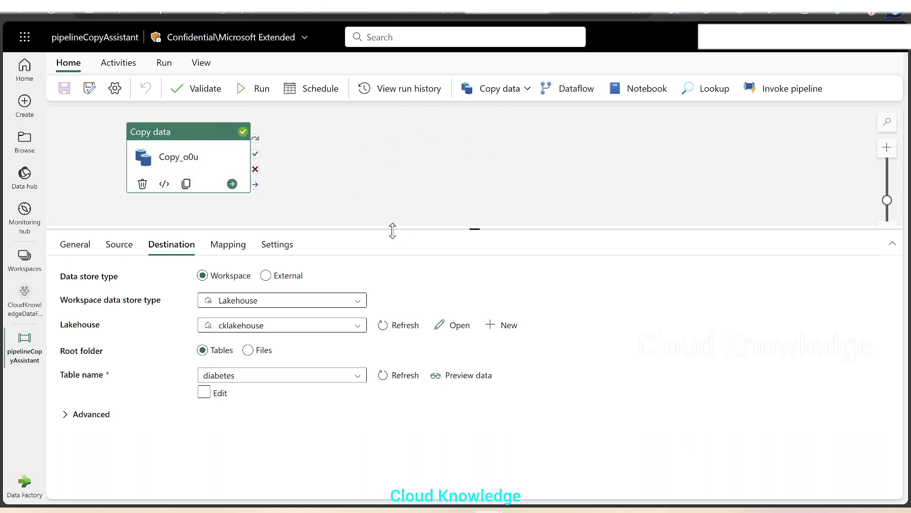
left_click_drag(391, 229, 391, 331)
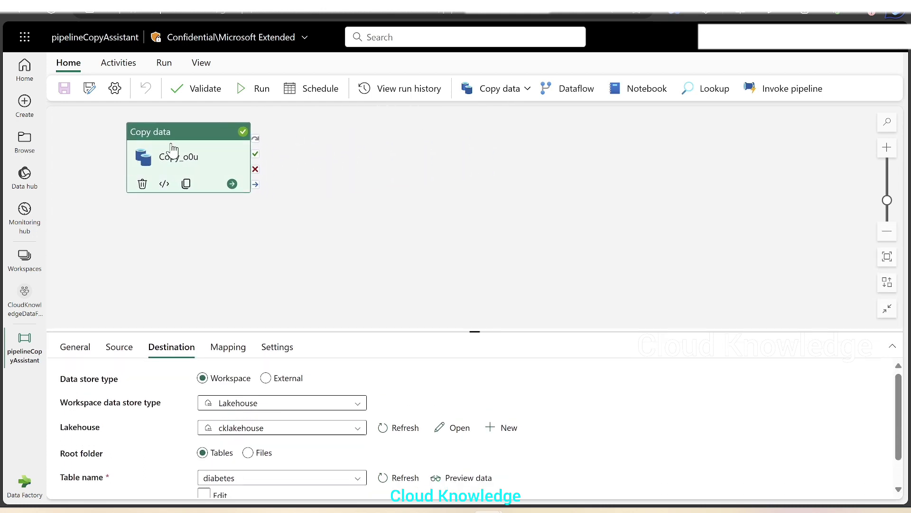
key("Delete")
left_click(517, 92)
left_click(488, 113)
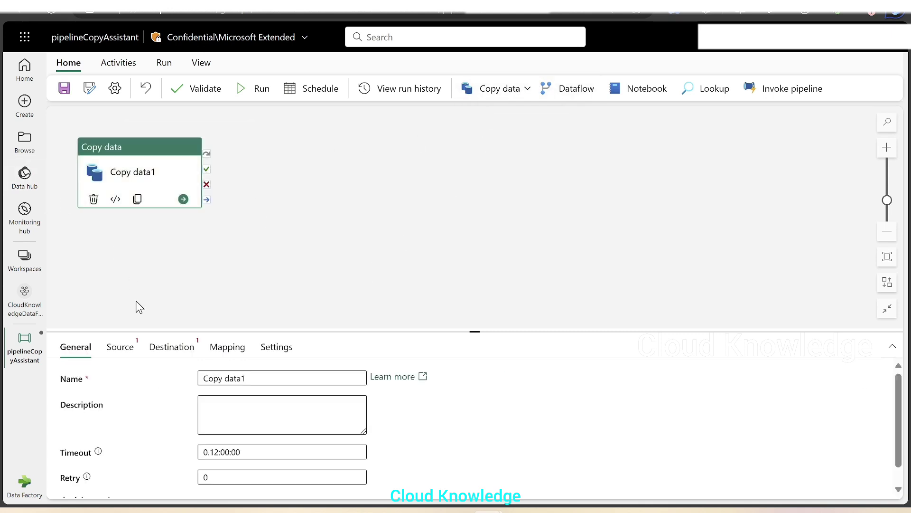
Enlarge the properties pane and review Copy data1's Source, Destination and Mapping settings.
left_click(173, 328)
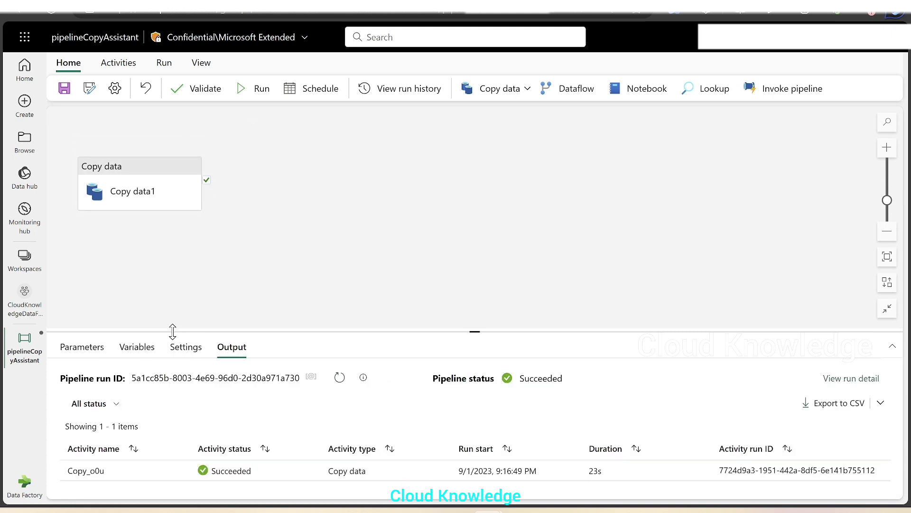
left_click_drag(172, 327, 185, 286)
left_click(119, 202)
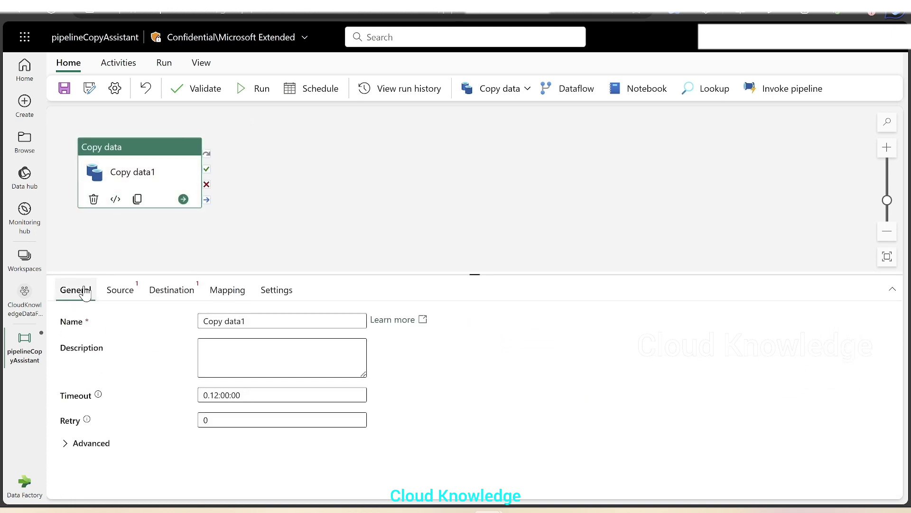
left_click(116, 290)
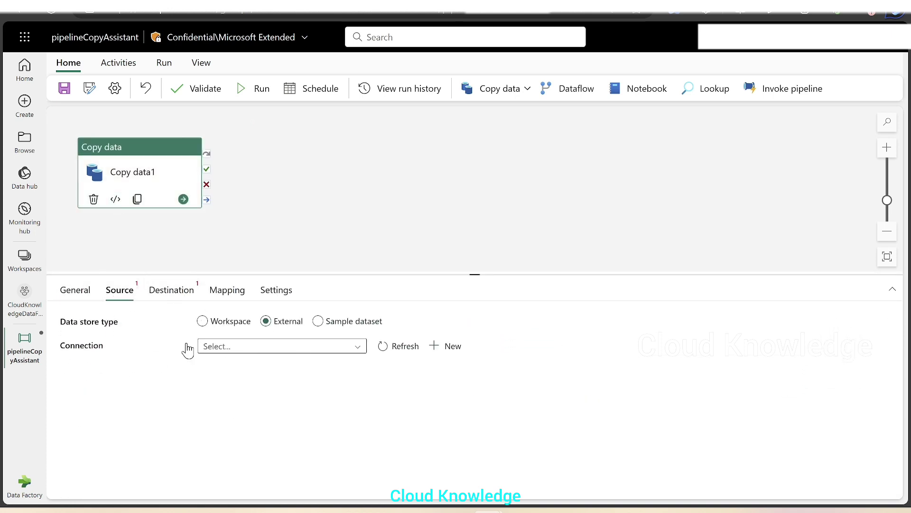
left_click(162, 291)
left_click(220, 291)
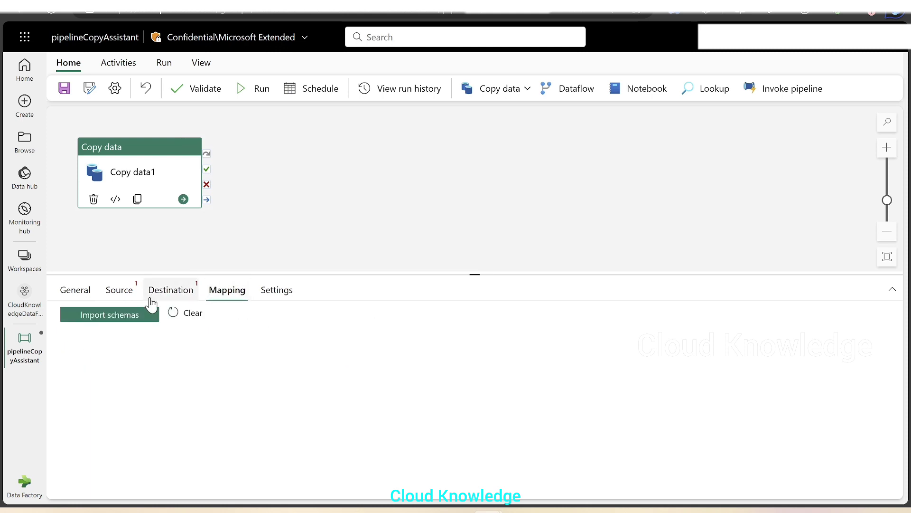
left_click(137, 291)
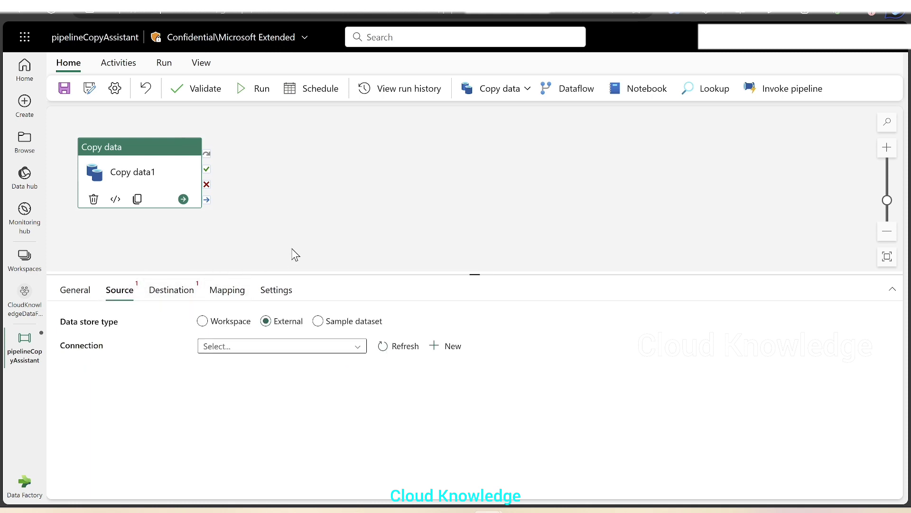